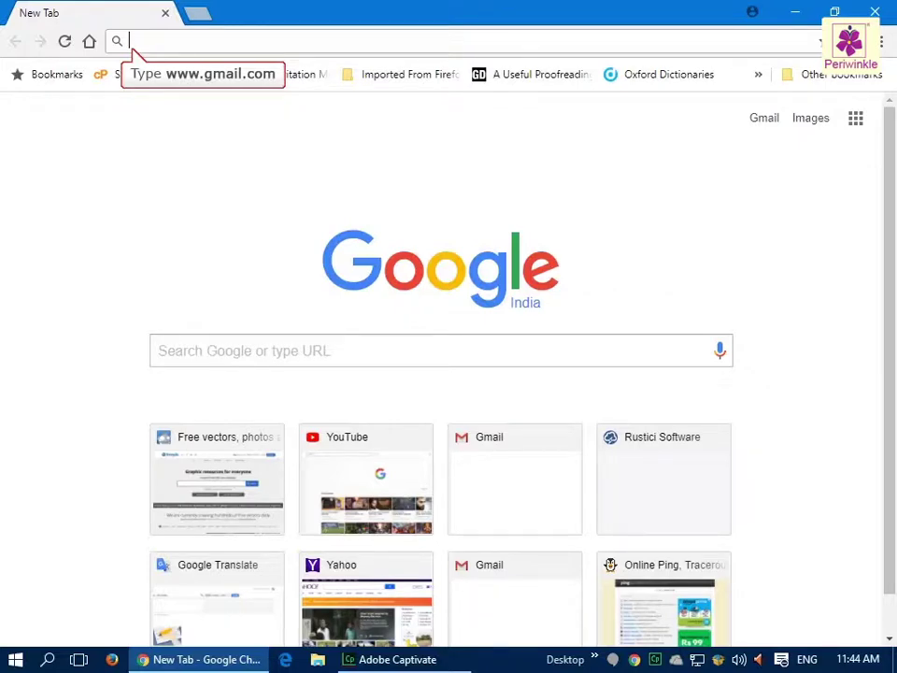
{"action": "type", "text": "www.gmail.co"}
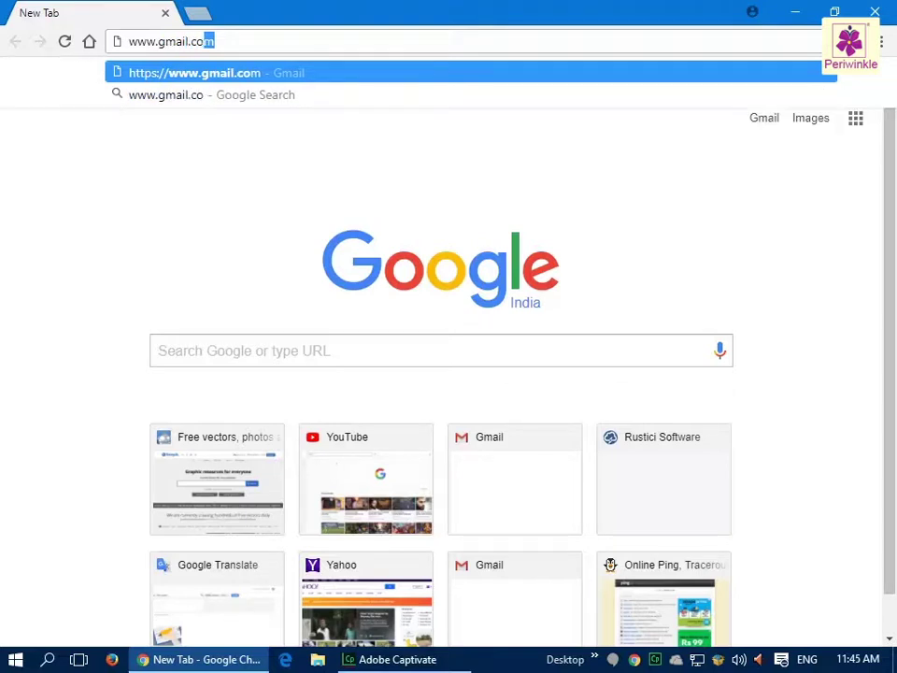
{"action": "key", "text": "Return"}
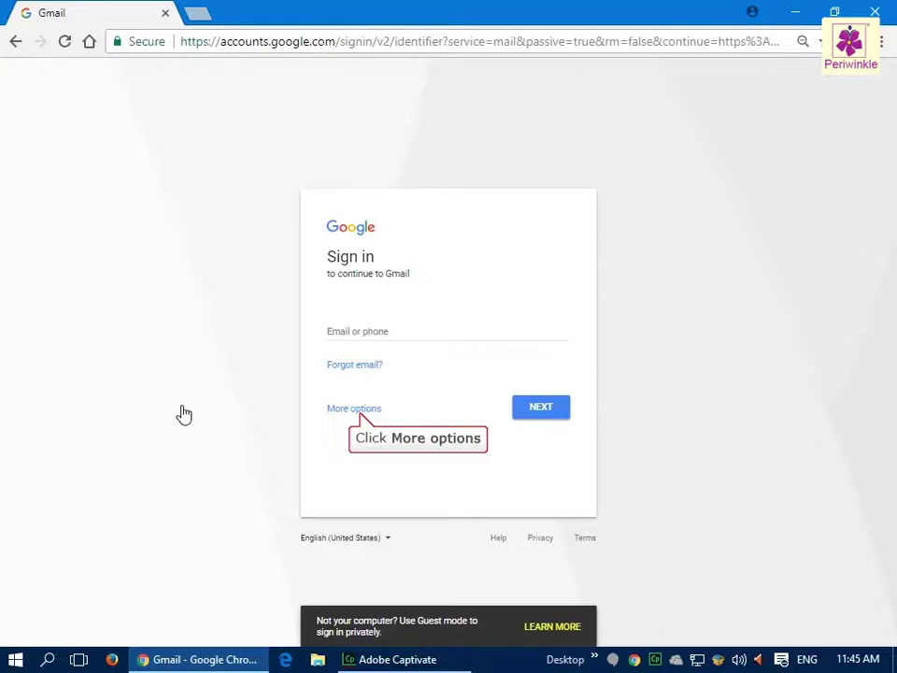
{"action": "left_click", "coordinate": [359, 413]}
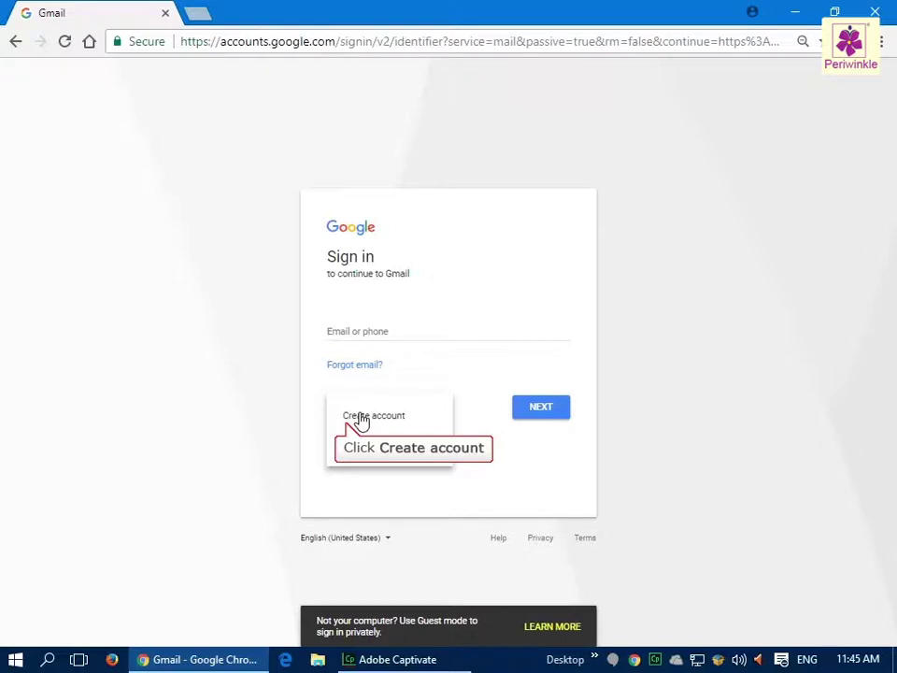
{"action": "left_click", "coordinate": [372, 417]}
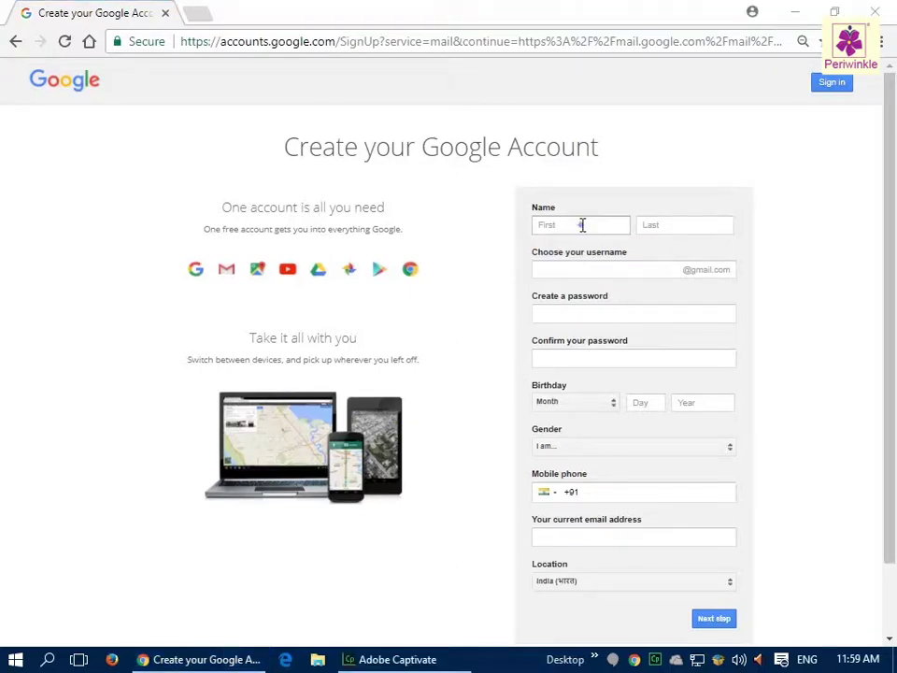
Enter the user's first name and last name on the sign-up form
{"action": "left_click", "coordinate": [581, 225]}
{"action": "type", "text": "Johny"}
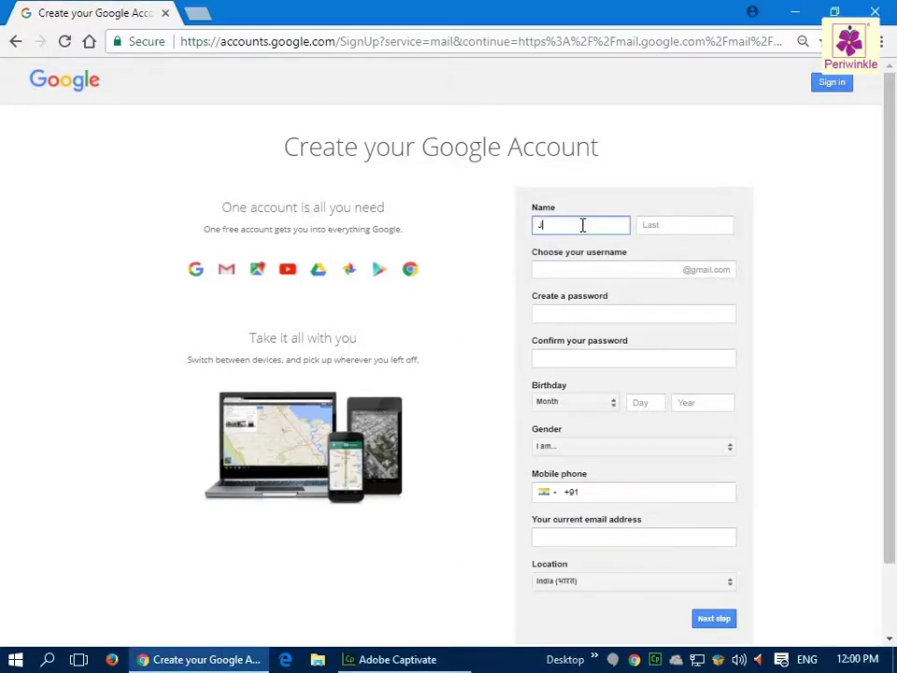
{"action": "left_click", "coordinate": [674, 226]}
{"action": "type", "text": "Smith"}
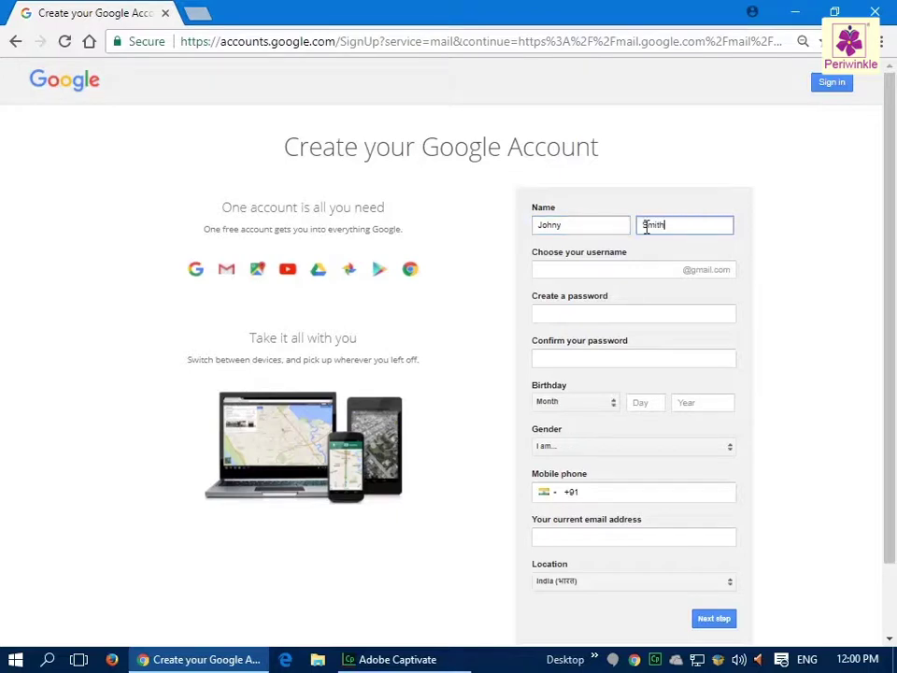
Enter a chosen username, then type the new password and its confirmation
{"action": "left_click", "coordinate": [571, 269]}
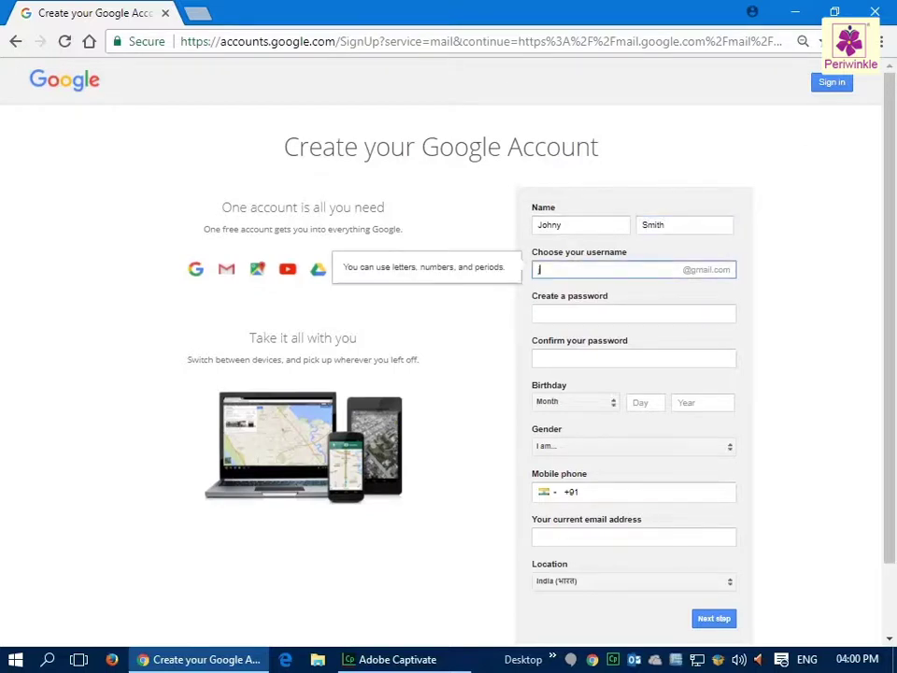
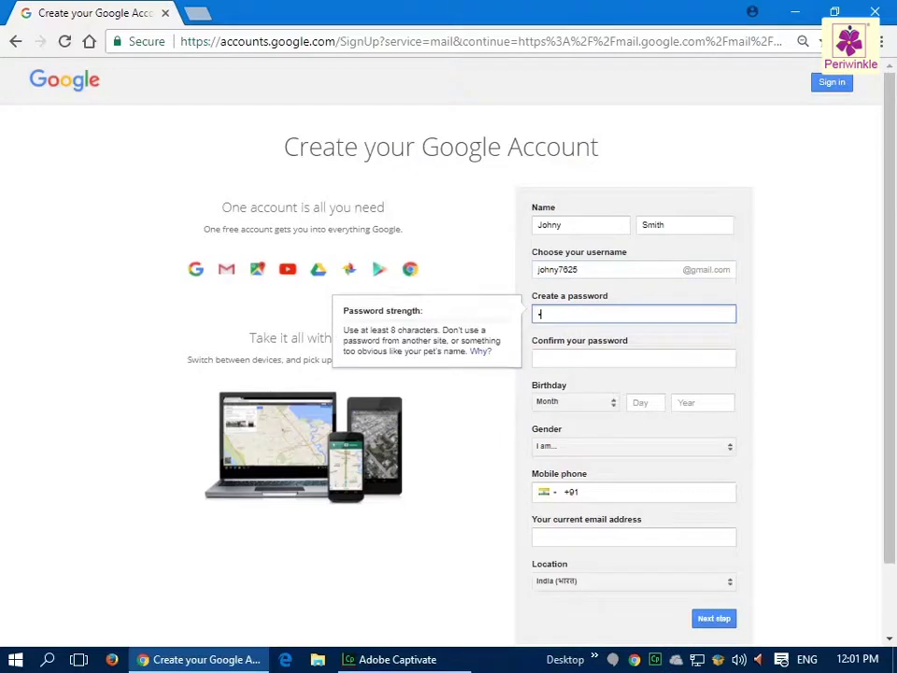
{"action": "type", "text": "••••••••"}
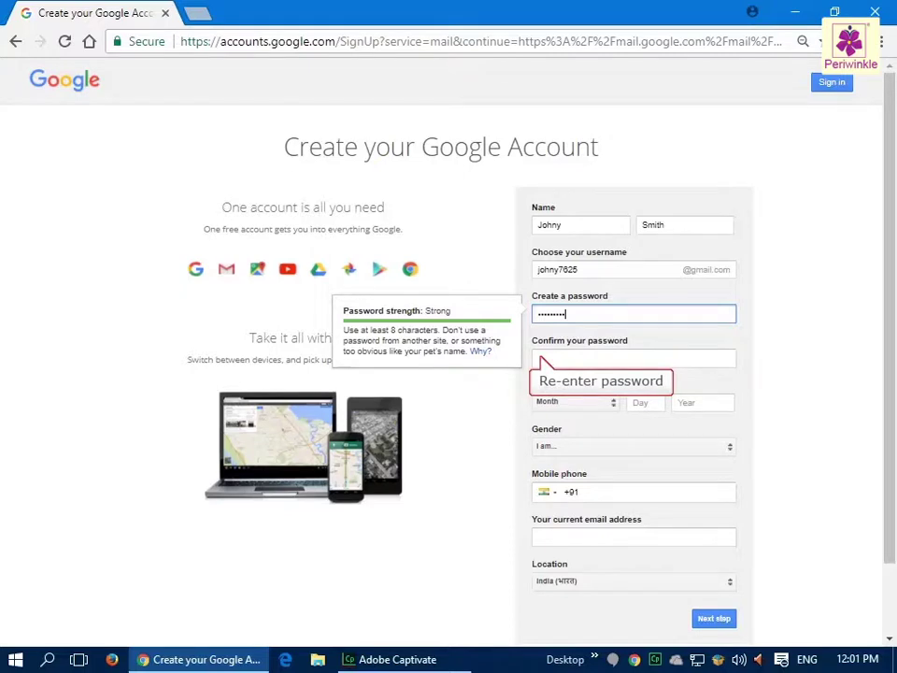
{"action": "left_click", "coordinate": [633, 358]}
{"action": "type", "text": "•••••••••"}
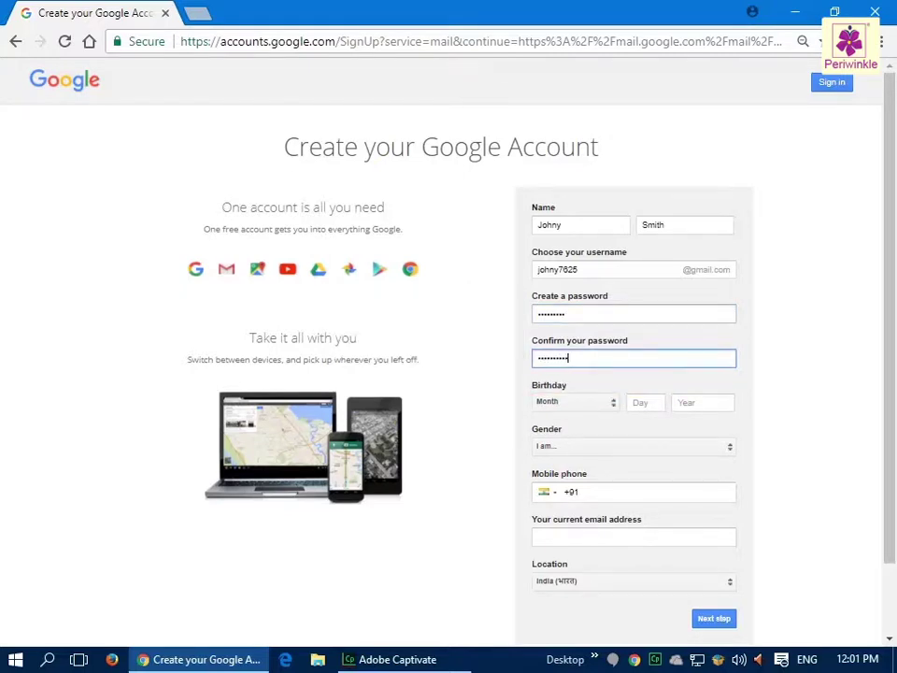
Set the birth date to June 21, 1997
{"action": "left_click", "coordinate": [613, 405]}
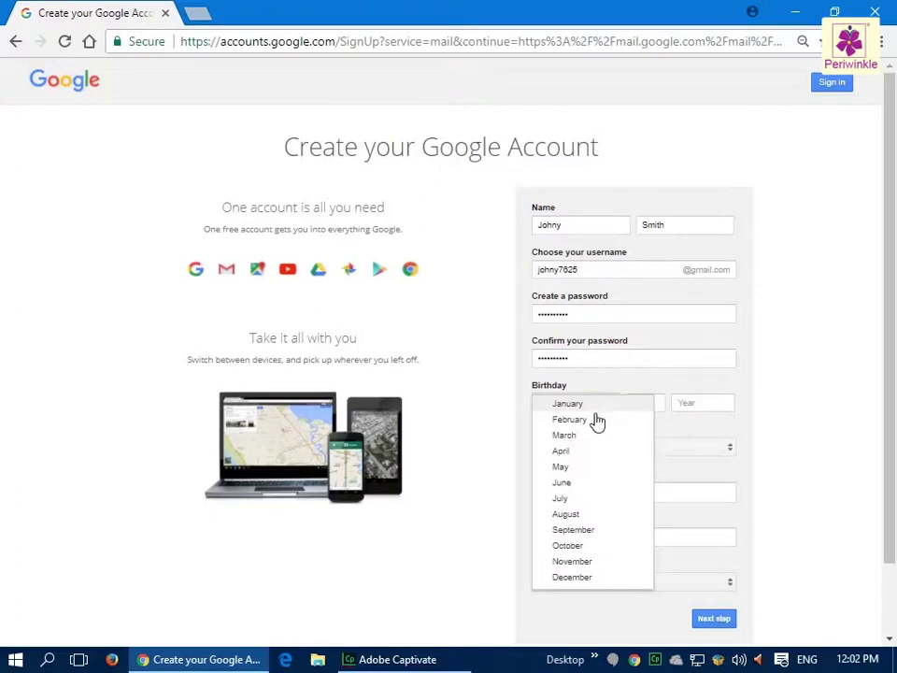
{"action": "left_click", "coordinate": [587, 485]}
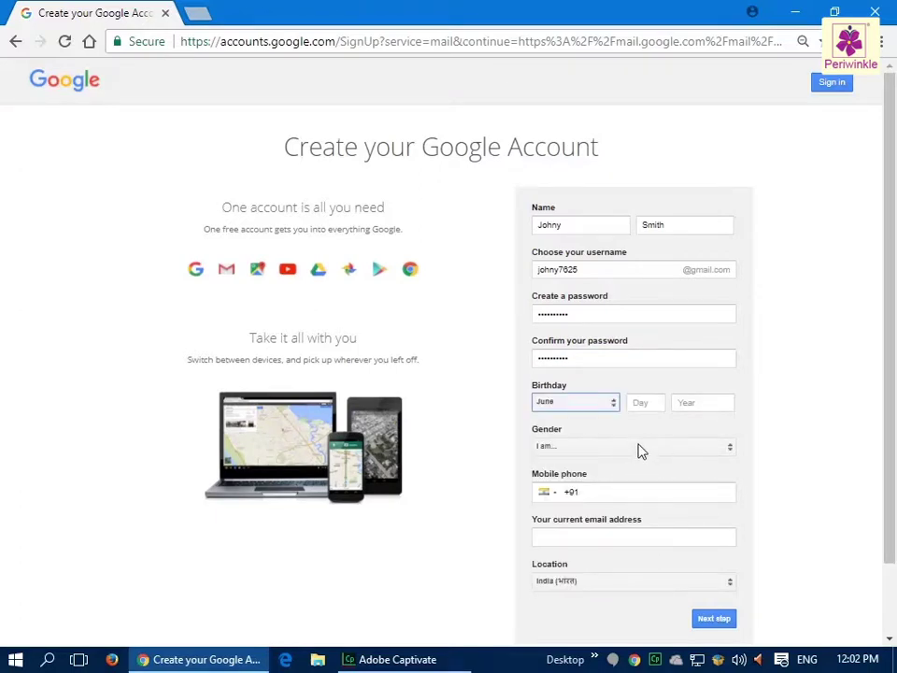
{"action": "left_click", "coordinate": [645, 404]}
{"action": "type", "text": "21"}
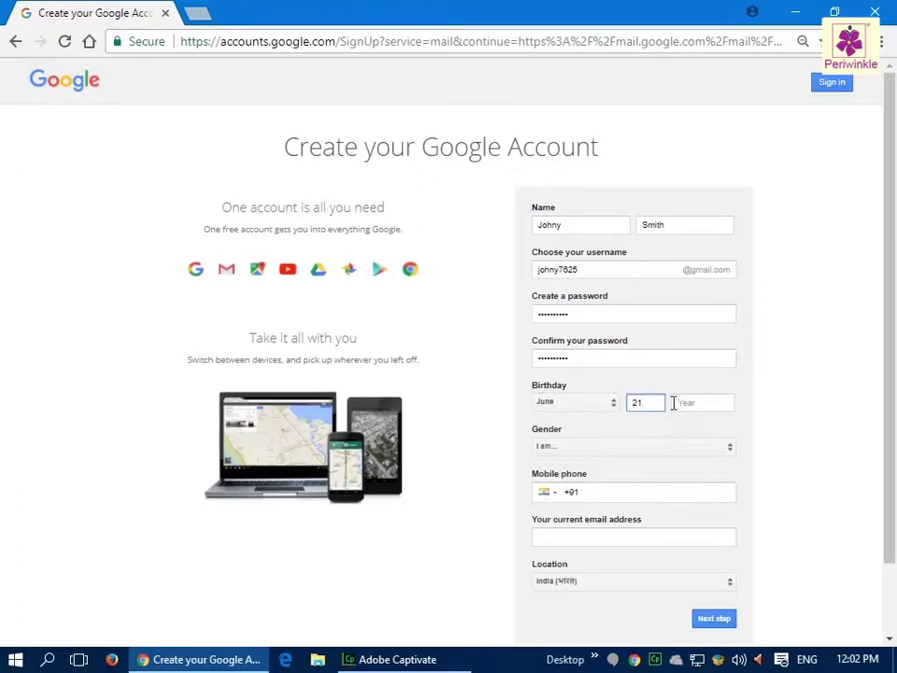
{"action": "left_click", "coordinate": [687, 405]}
{"action": "type", "text": "1997"}
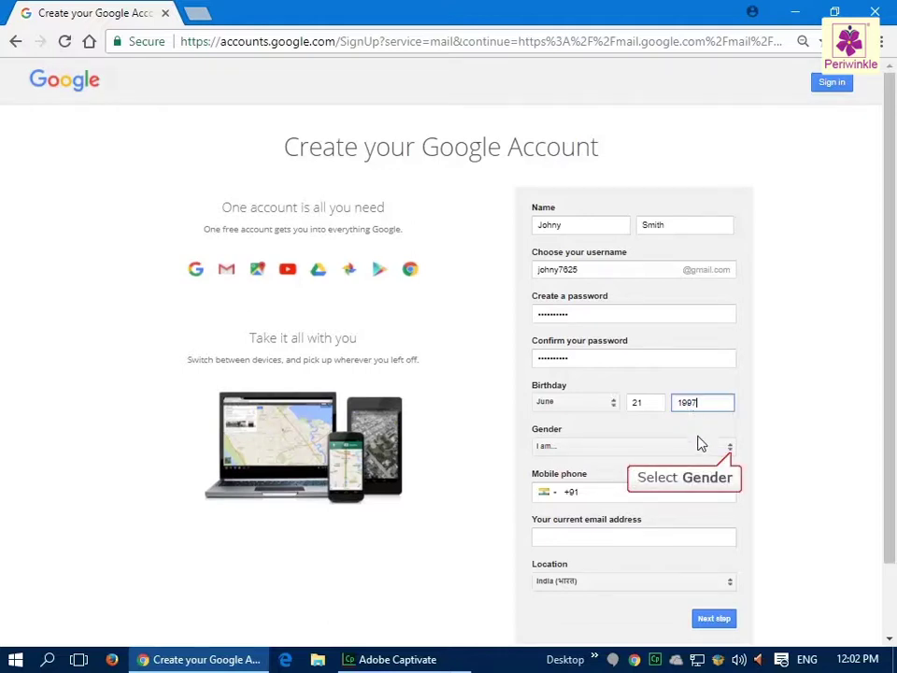
Set gender to Male, enter the user's mobile number, and choose India as location
{"action": "left_click", "coordinate": [700, 445]}
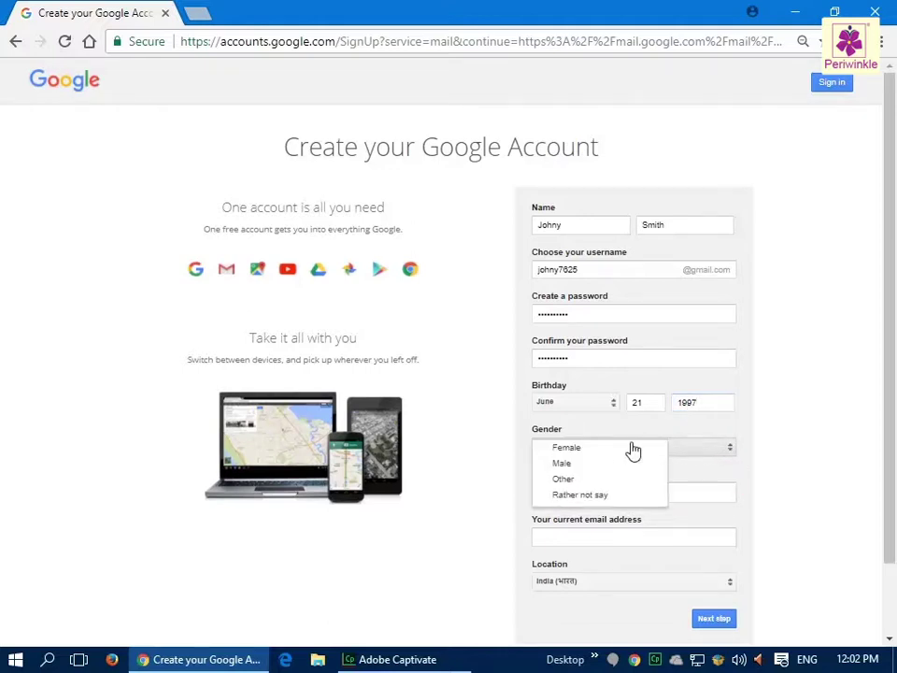
{"action": "left_click", "coordinate": [565, 464]}
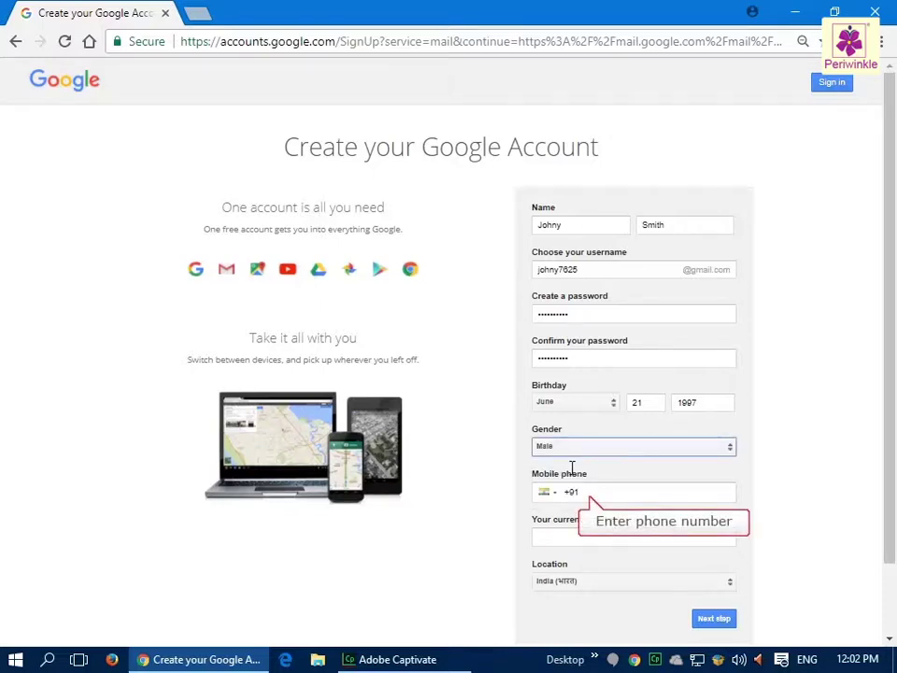
{"action": "left_click", "coordinate": [659, 491]}
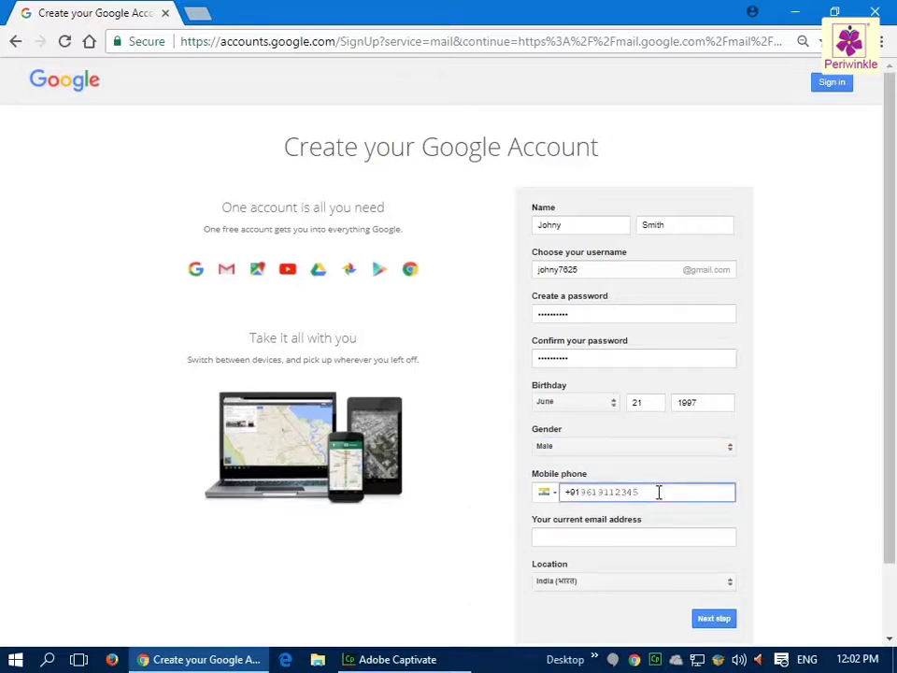
{"action": "key", "text": "Tab"}
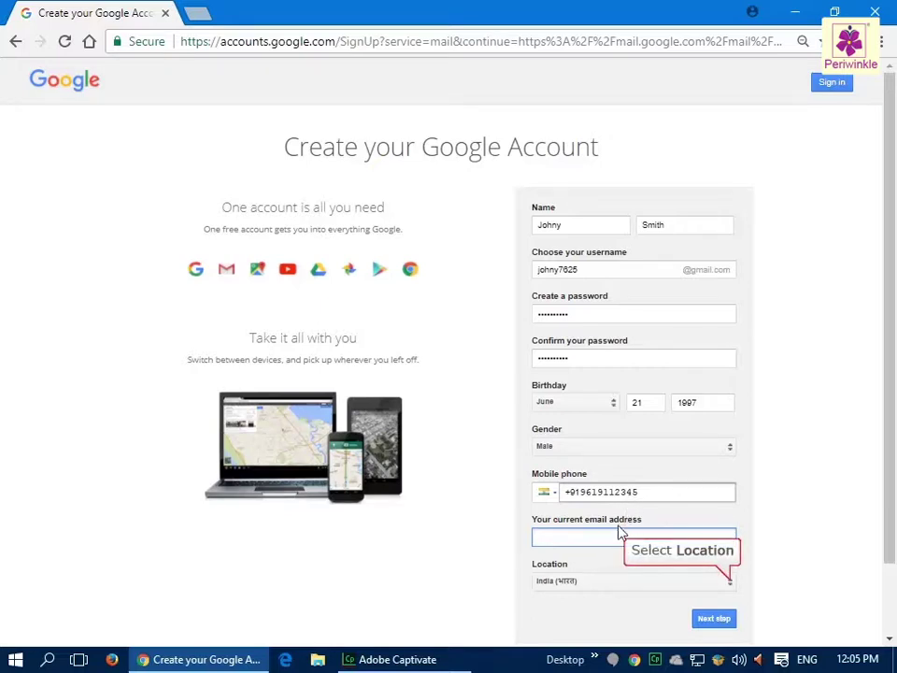
{"action": "left_click", "coordinate": [613, 585]}
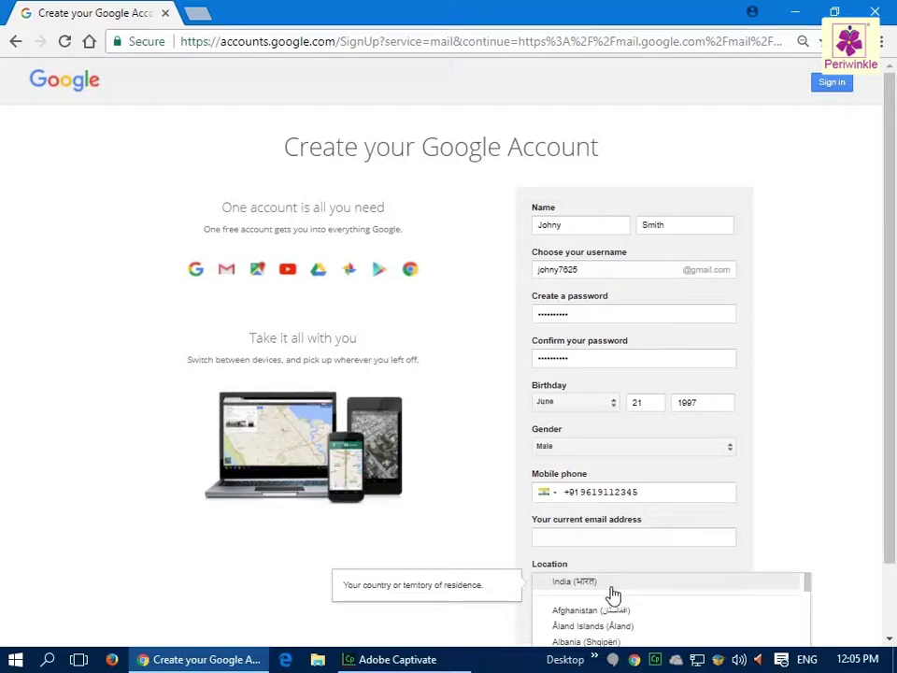
{"action": "left_click", "coordinate": [613, 594]}
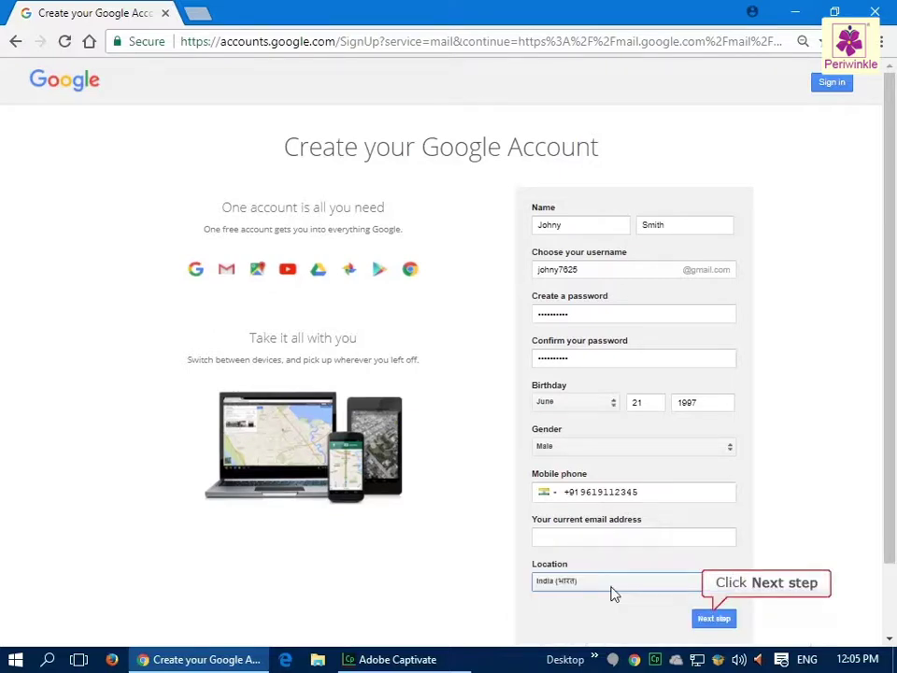
Submit the completed form, scroll to the end of Privacy and Terms, and agree
{"action": "left_click", "coordinate": [715, 620]}
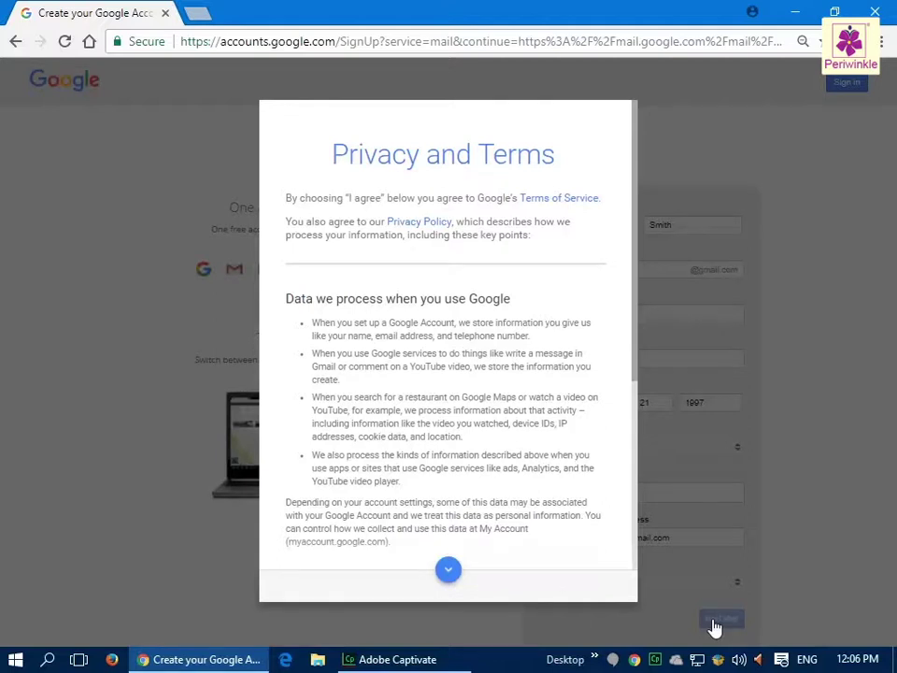
{"action": "left_click", "coordinate": [447, 577]}
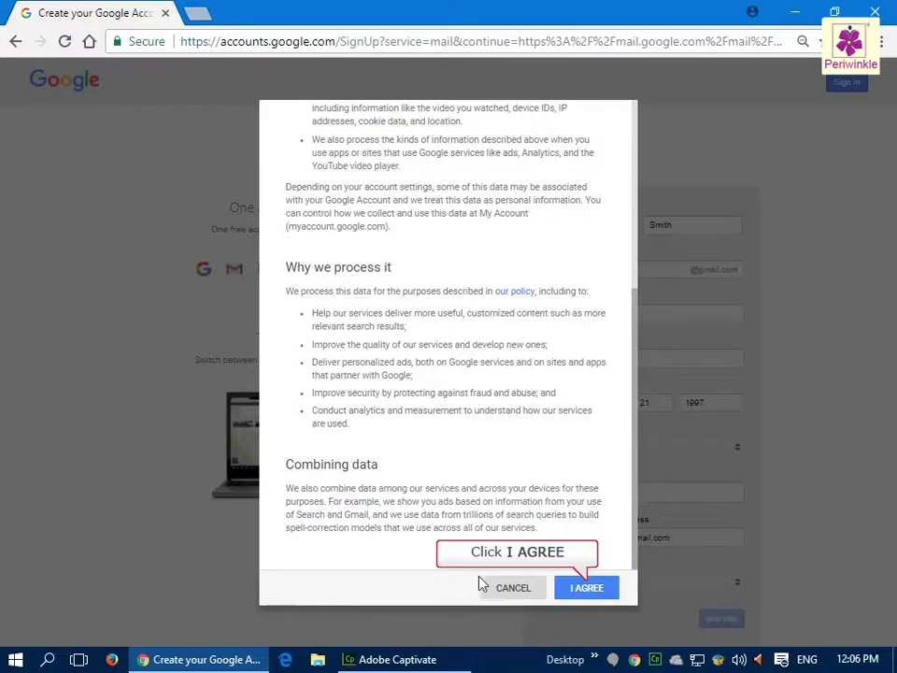
{"action": "left_click", "coordinate": [589, 588]}
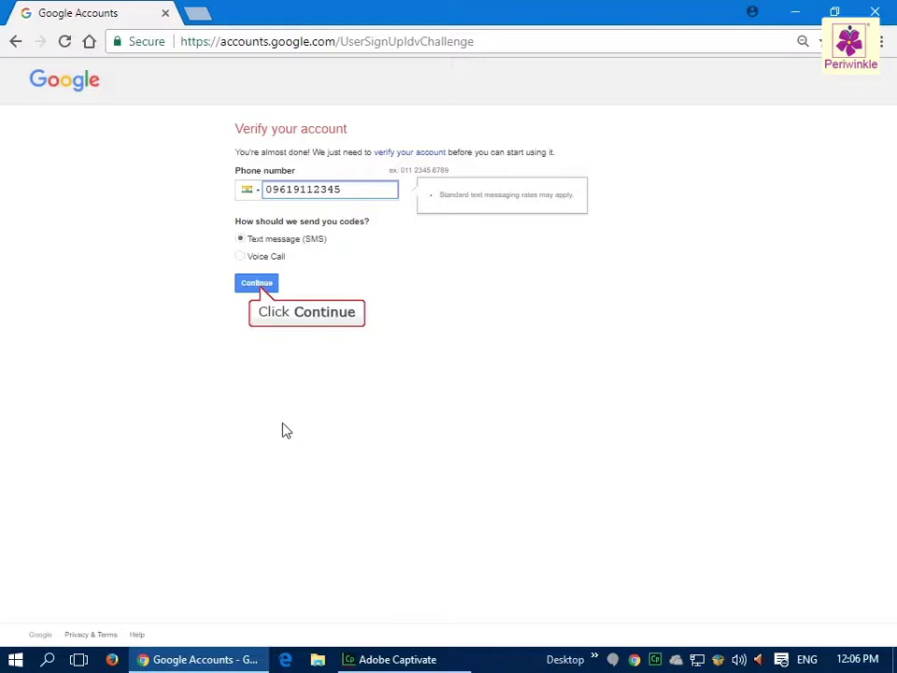
Request the code by SMS, then enter and submit the received verification code
{"action": "left_click", "coordinate": [258, 283]}
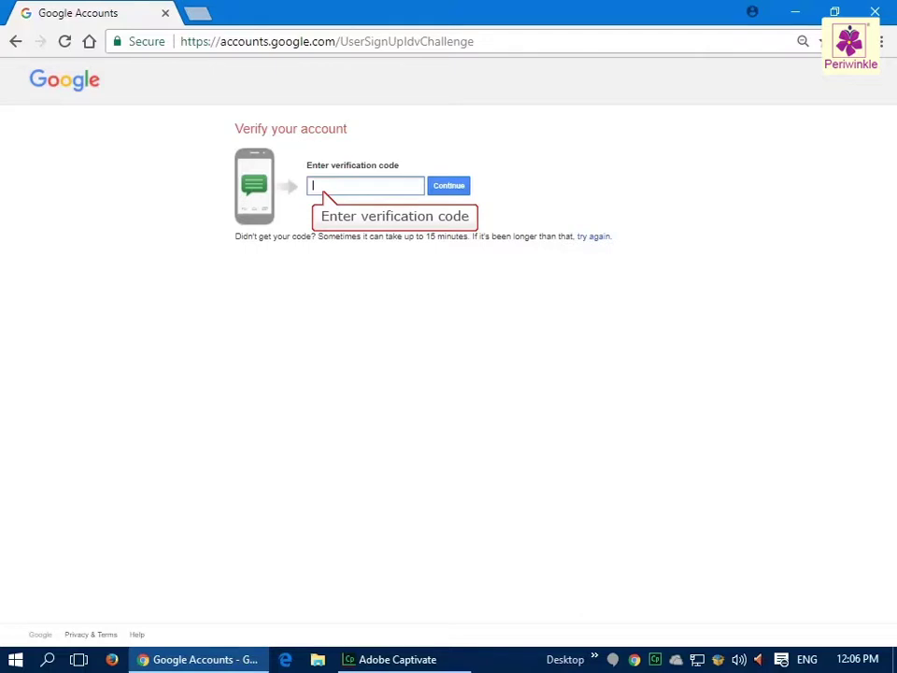
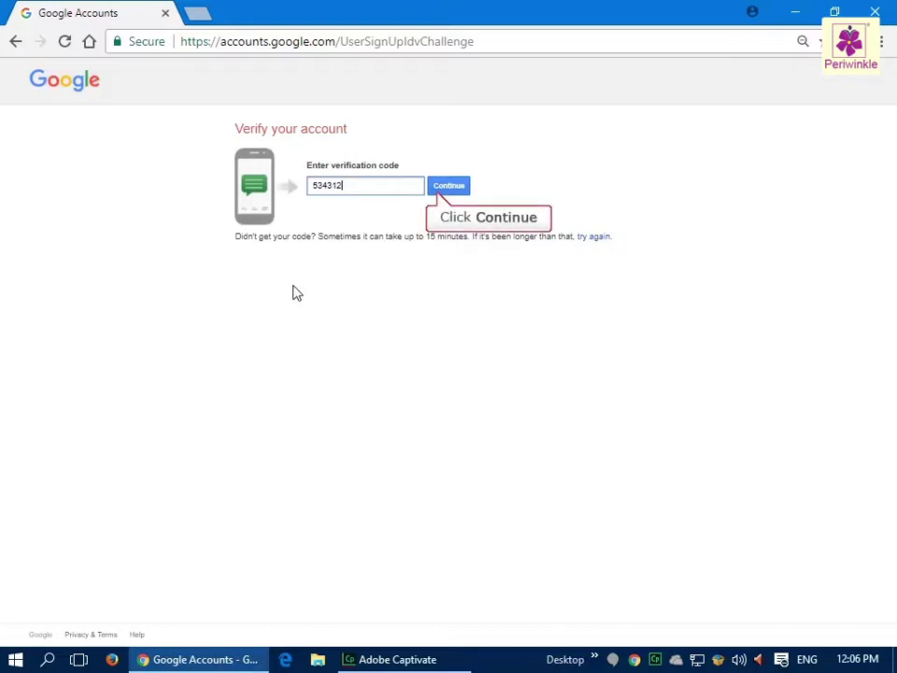
{"action": "left_click", "coordinate": [460, 190]}
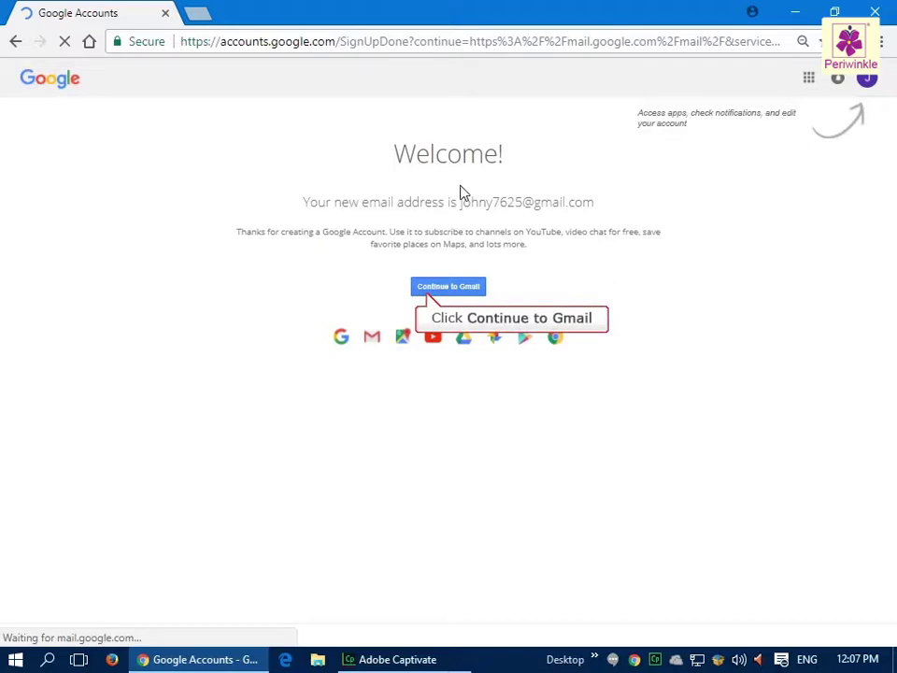
Continue to Gmail, step through the four welcome slides, and go to the inbox
{"action": "left_click", "coordinate": [447, 289]}
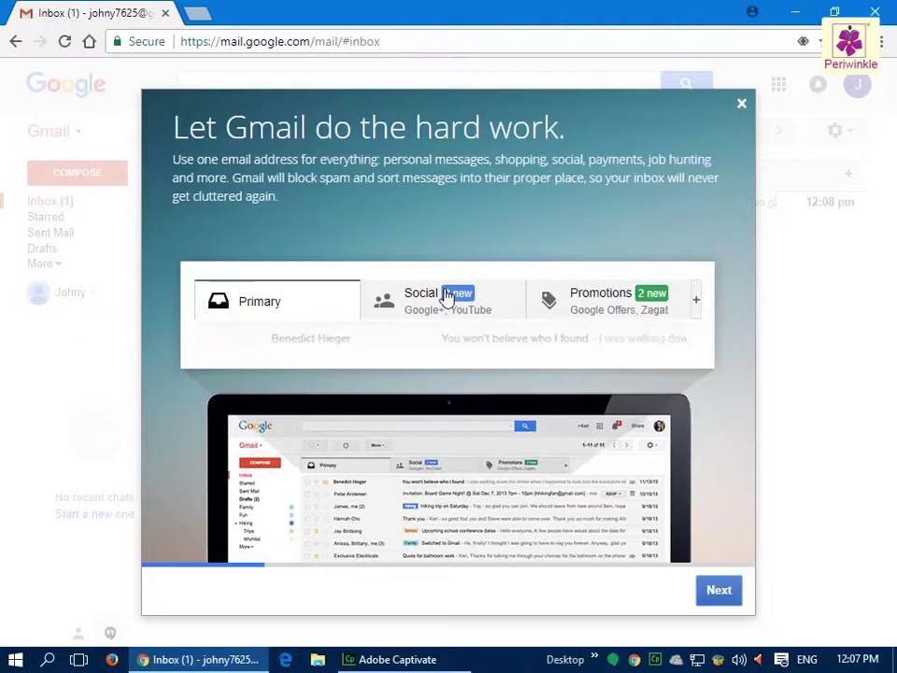
{"action": "left_click", "coordinate": [721, 593]}
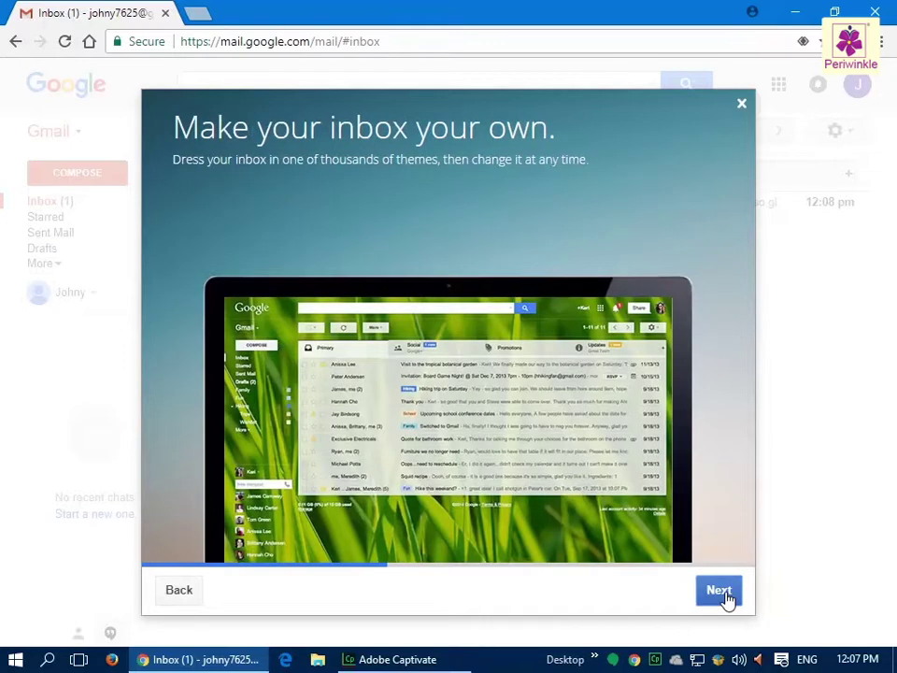
{"action": "left_click", "coordinate": [721, 593]}
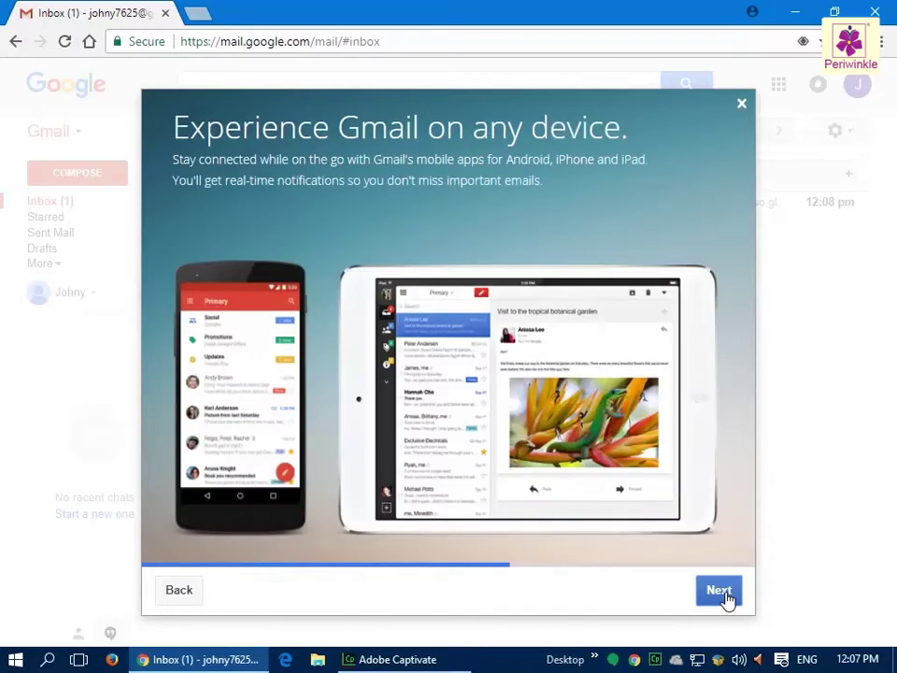
{"action": "left_click", "coordinate": [721, 592]}
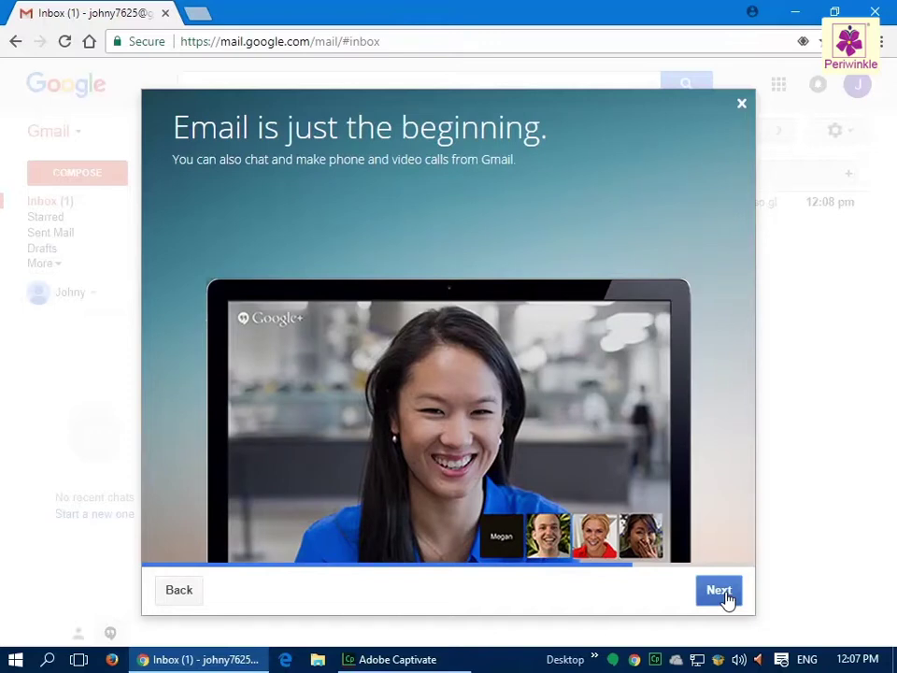
{"action": "left_click", "coordinate": [725, 596]}
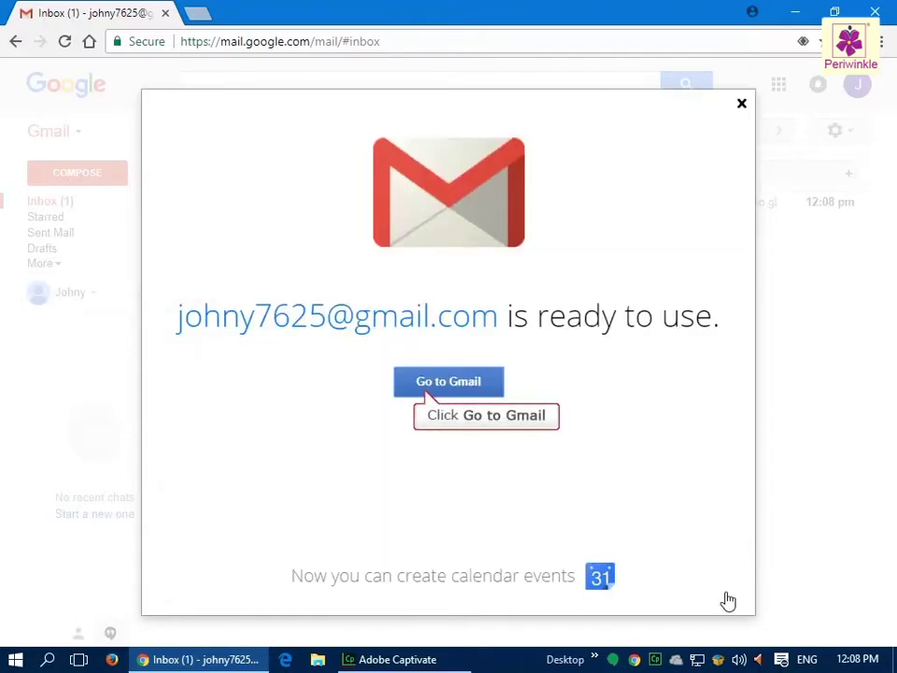
{"action": "left_click", "coordinate": [464, 390]}
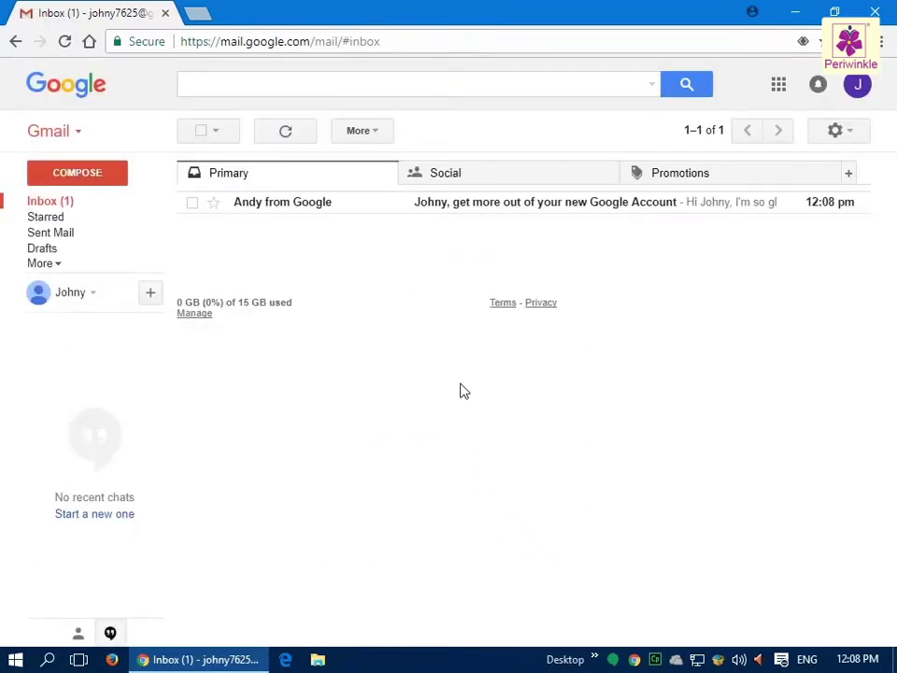